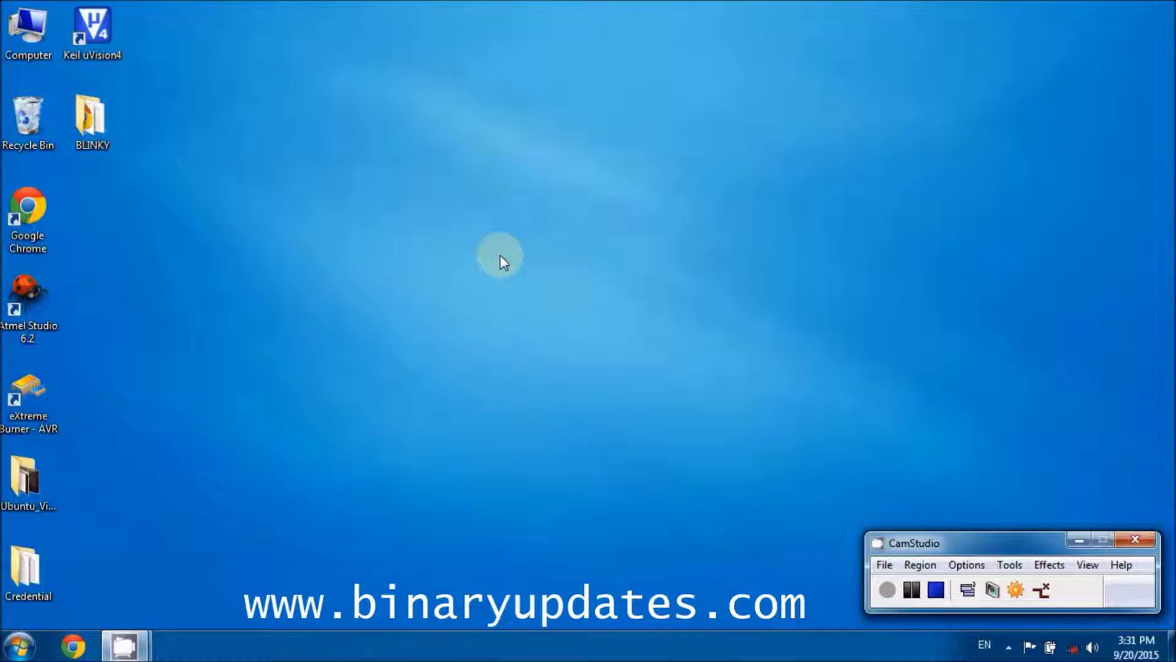
# Step: Open the BLINKY desktop folder, launch its µVision4 project and select main.c
pyautogui.doubleClick(93, 117)
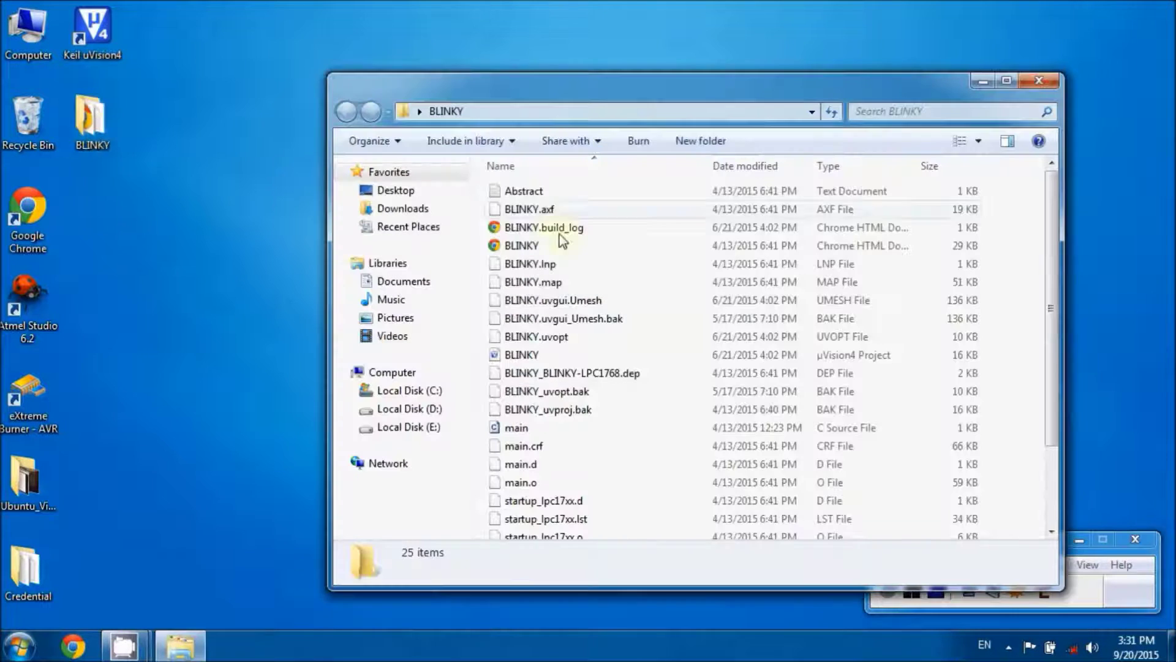
pyautogui.doubleClick(521, 355)
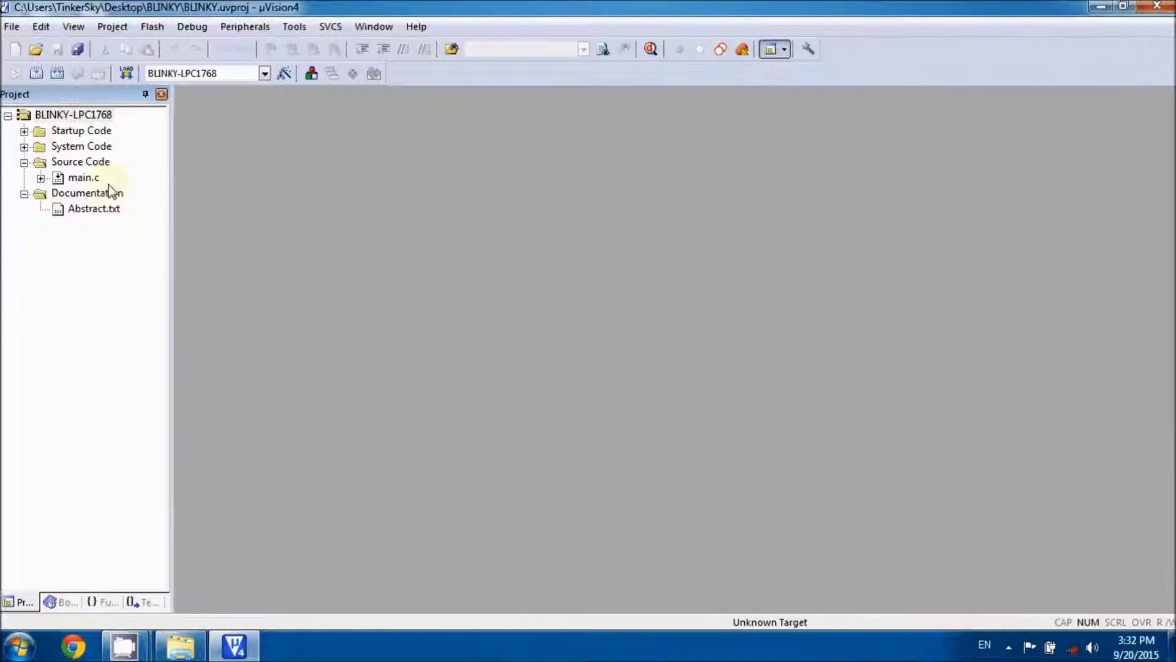
pyautogui.click(81, 177)
# Step: Set the BLINKY-LPC1768 on-chip IROM1 region to start 0x2000 with size 0x4000
pyautogui.doubleClick(93, 177)
pyautogui.click(503, 212)
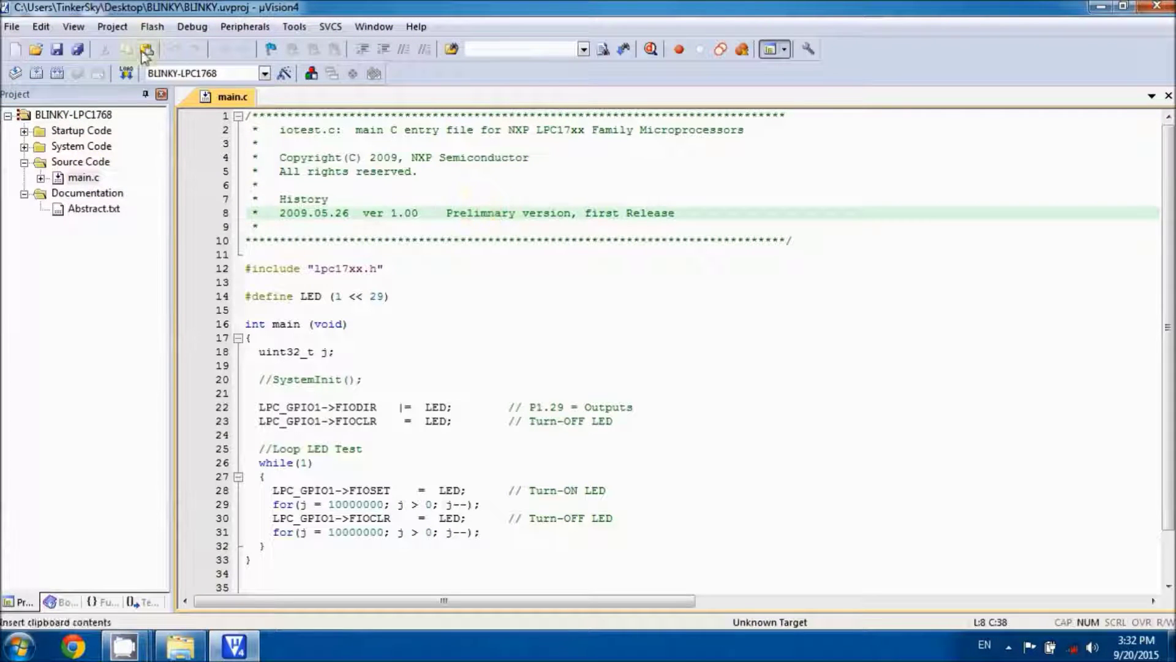
pyautogui.click(153, 28)
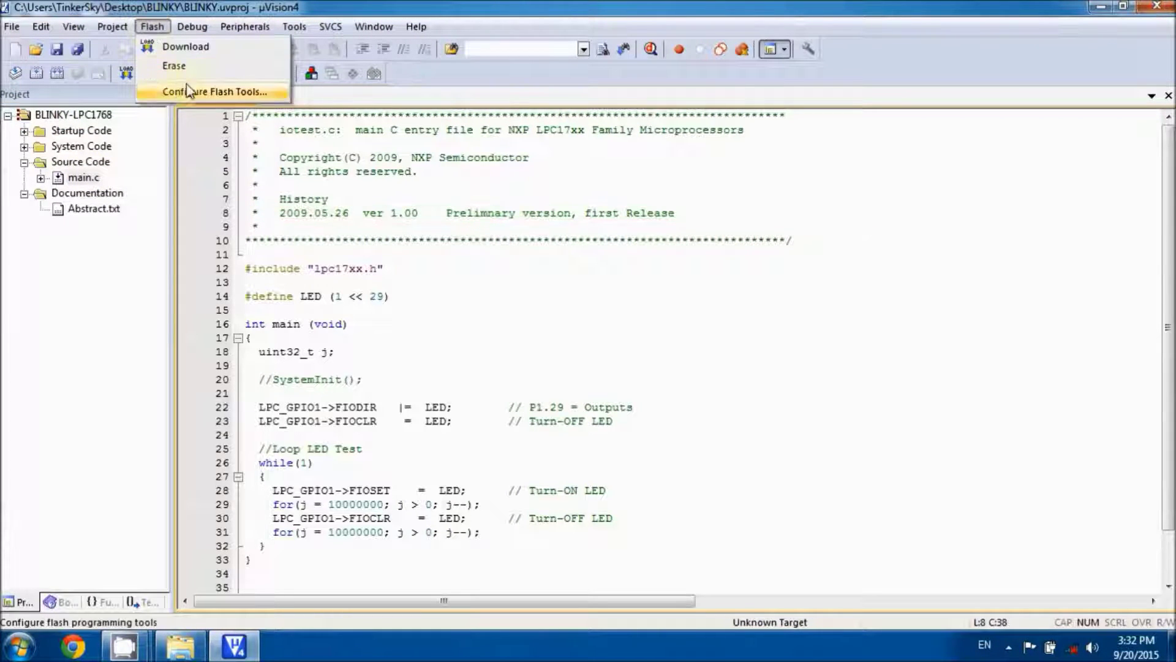
pyautogui.click(214, 93)
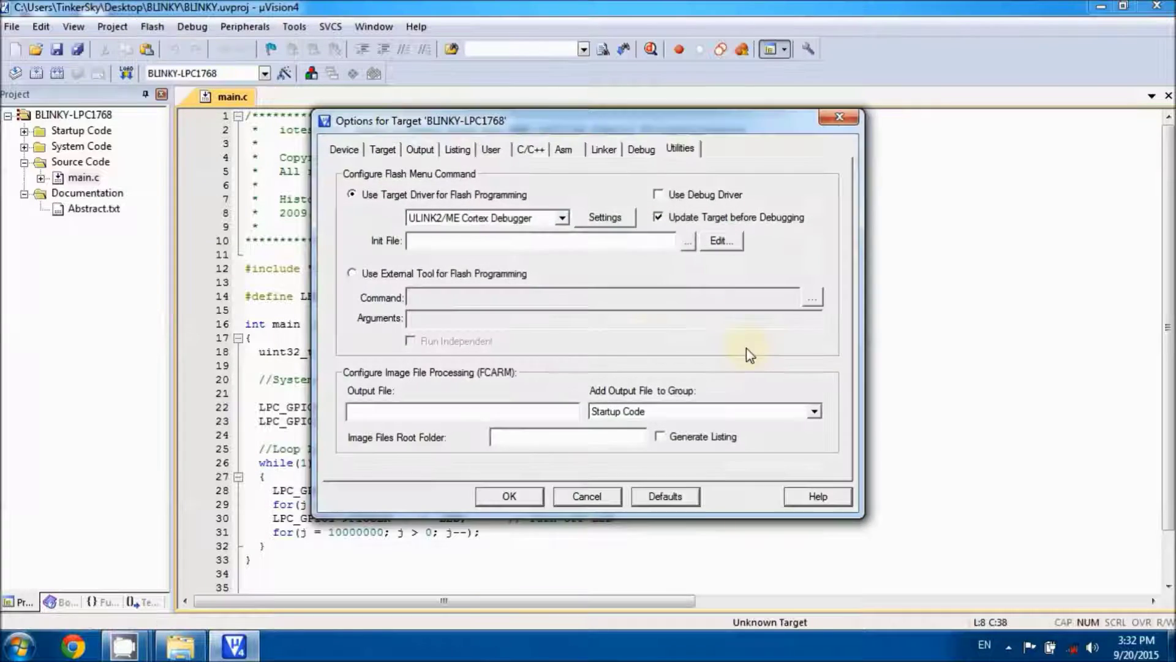
pyautogui.click(383, 151)
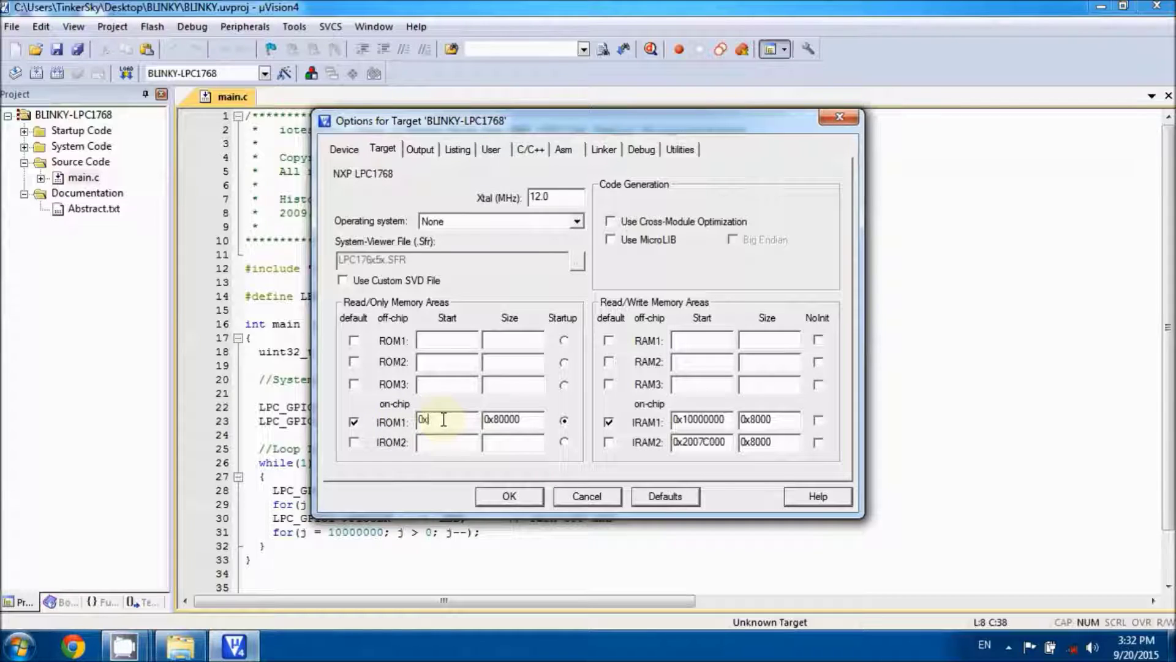
pyautogui.write('20')
pyautogui.press('Tab')
pyautogui.press('End')
pyautogui.press('BackSpace')
pyautogui.press('BackSpace')
pyautogui.press('BackSpace')
pyautogui.write('000')
# Step: Enable after-build Run #1 with fromelf --bin "BLINKY.axf" --output "BLINKY.bin"
pyautogui.click(492, 149)
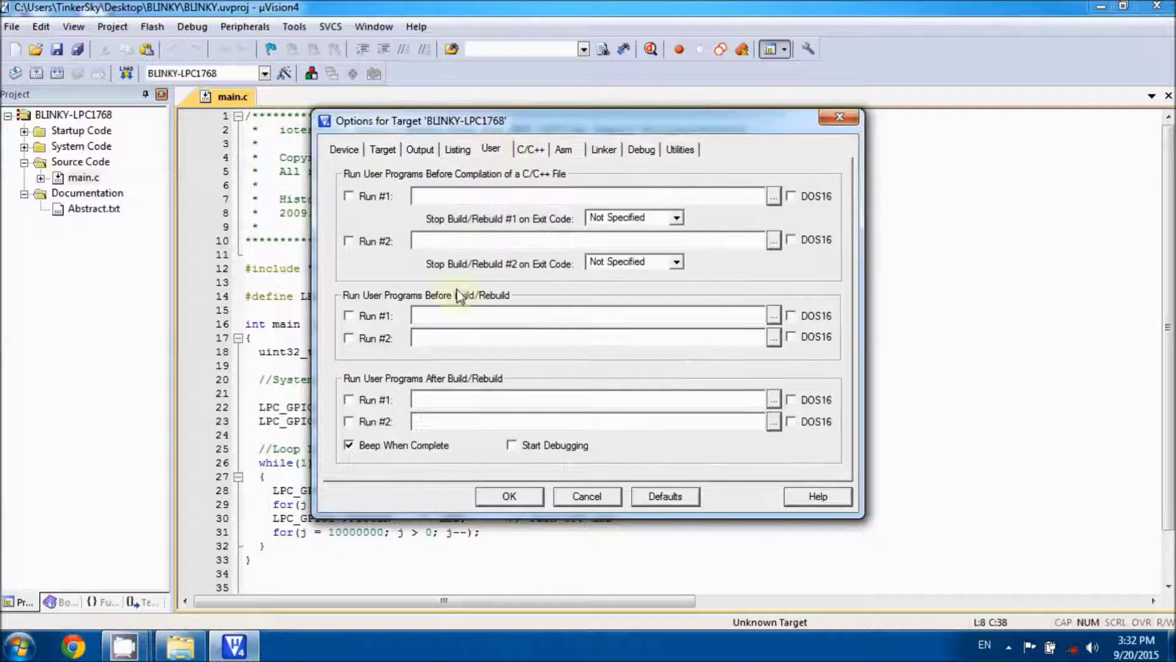
pyautogui.click(348, 399)
pyautogui.click(461, 402)
pyautogui.write('fromelf ')
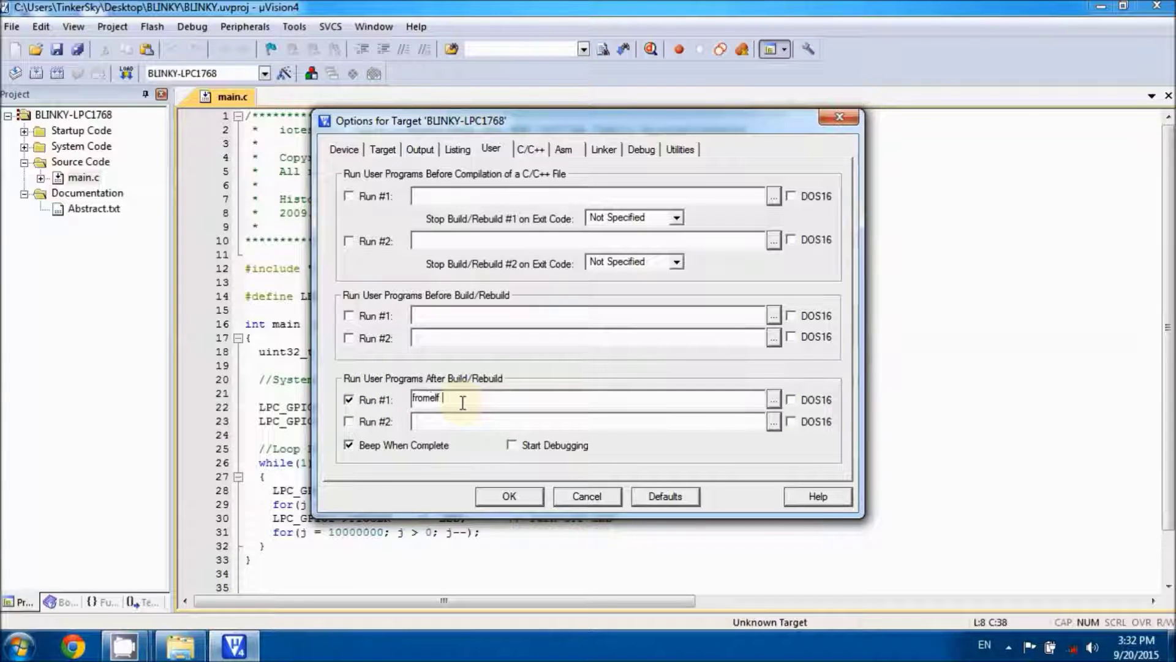
pyautogui.write('--bin "BLI')
pyautogui.write('NKY.a')
pyautogui.write('xf')
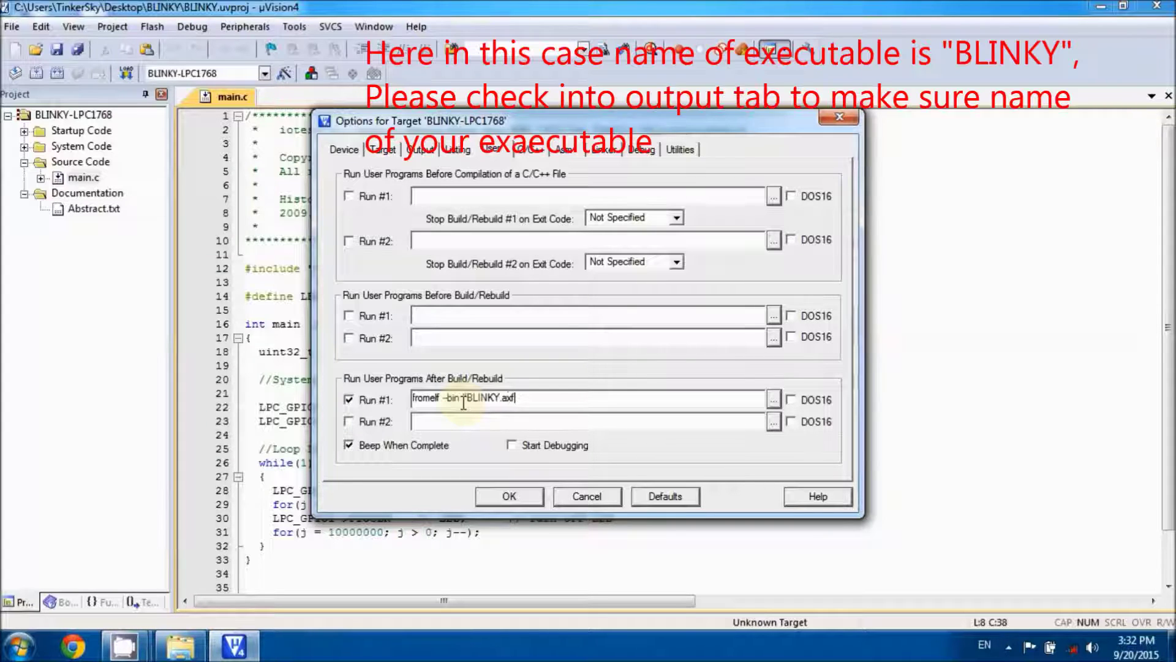
pyautogui.write('" --output "')
pyautogui.write('BLI')
pyautogui.write('NKY.bin')
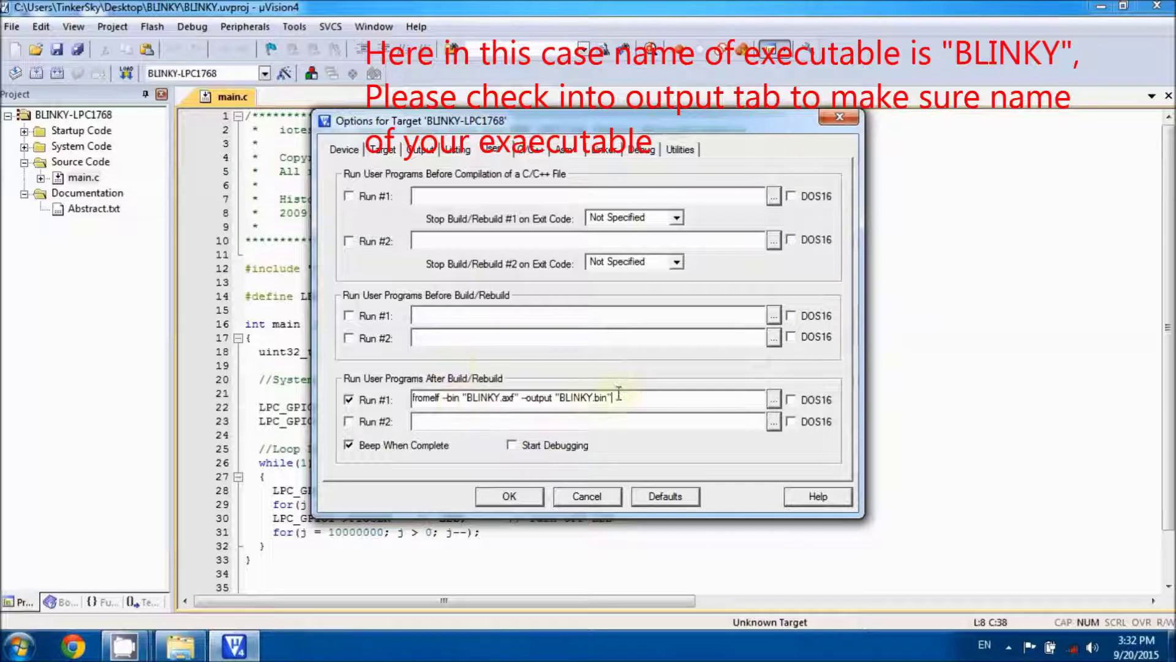
pyautogui.moveTo(615, 397); pyautogui.dragTo(464, 398)
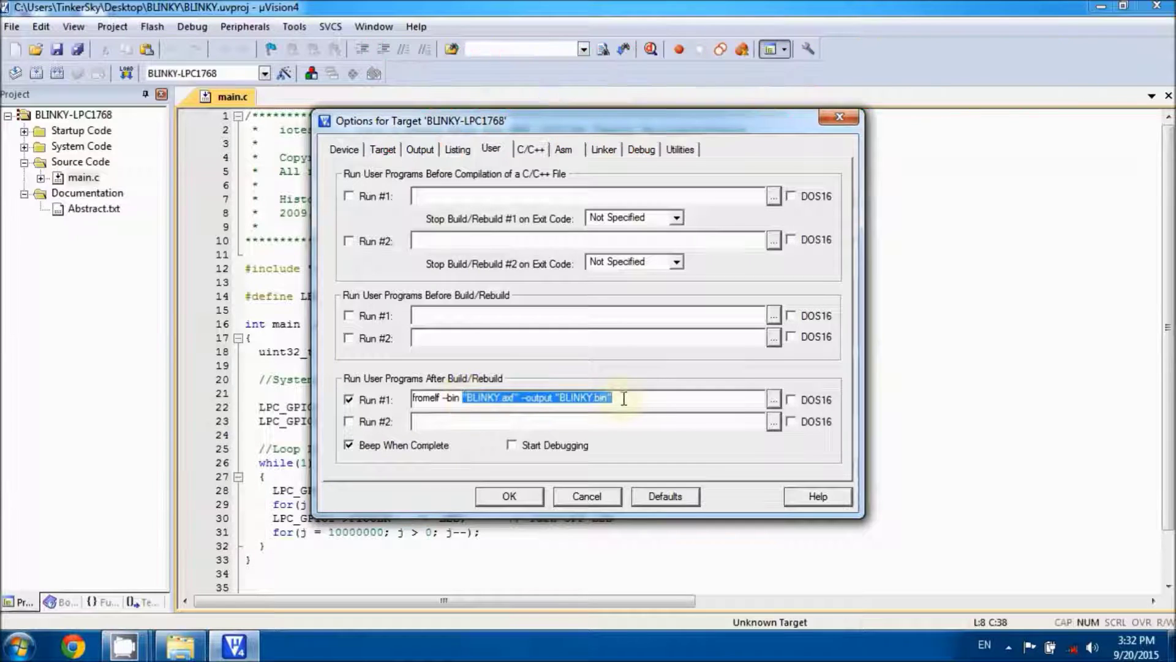
pyautogui.click(634, 397)
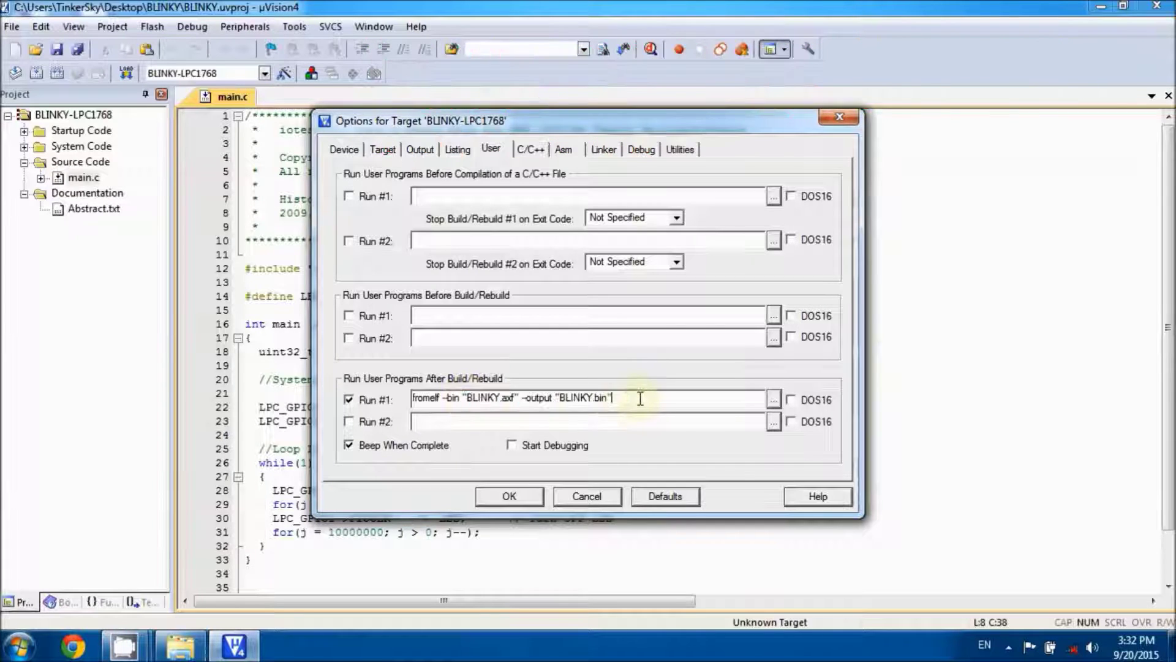
# Step: Enter NO_CRP as the assembler Define symbol for BLINKY-LPC1768
pyautogui.click(563, 150)
pyautogui.click(473, 202)
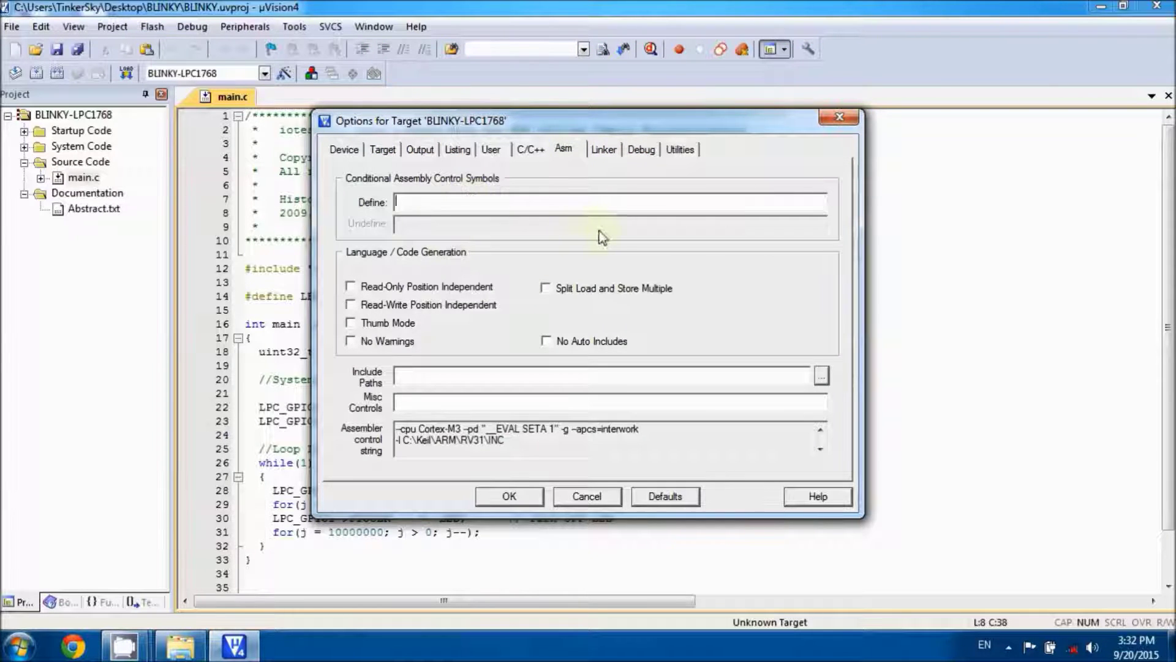
pyautogui.write('NO_')
pyautogui.write('CRP')
pyautogui.click(604, 150)
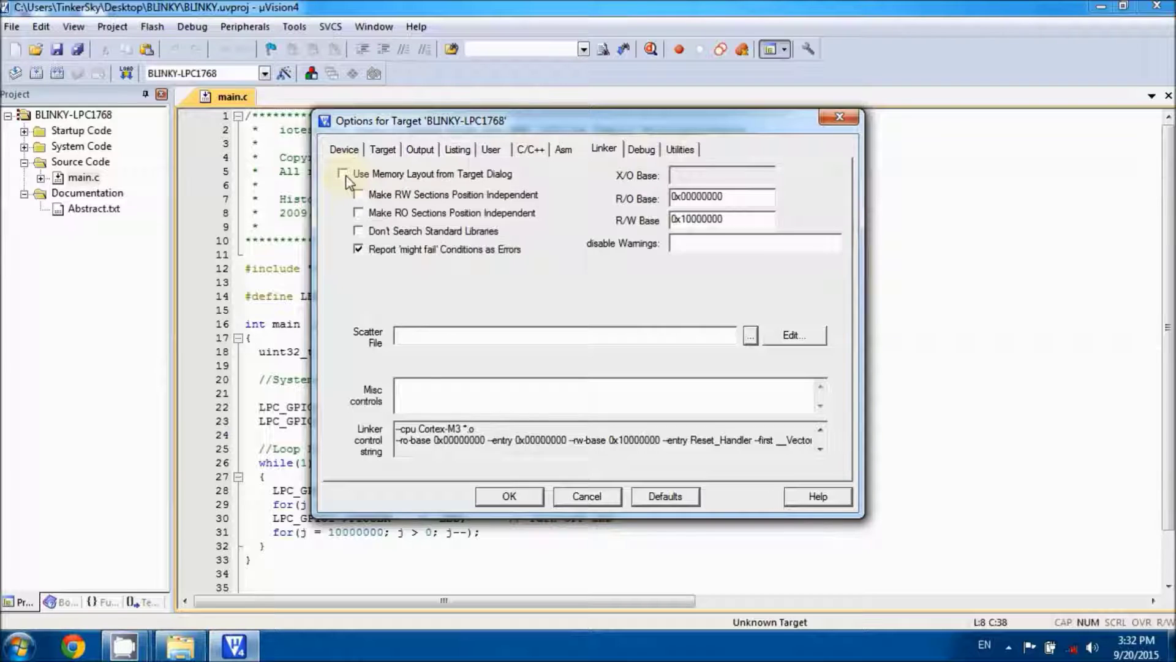
# Step: Turn on 'Use Memory Layout from Target Dialog' for the linker and confirm with OK
pyautogui.click(342, 174)
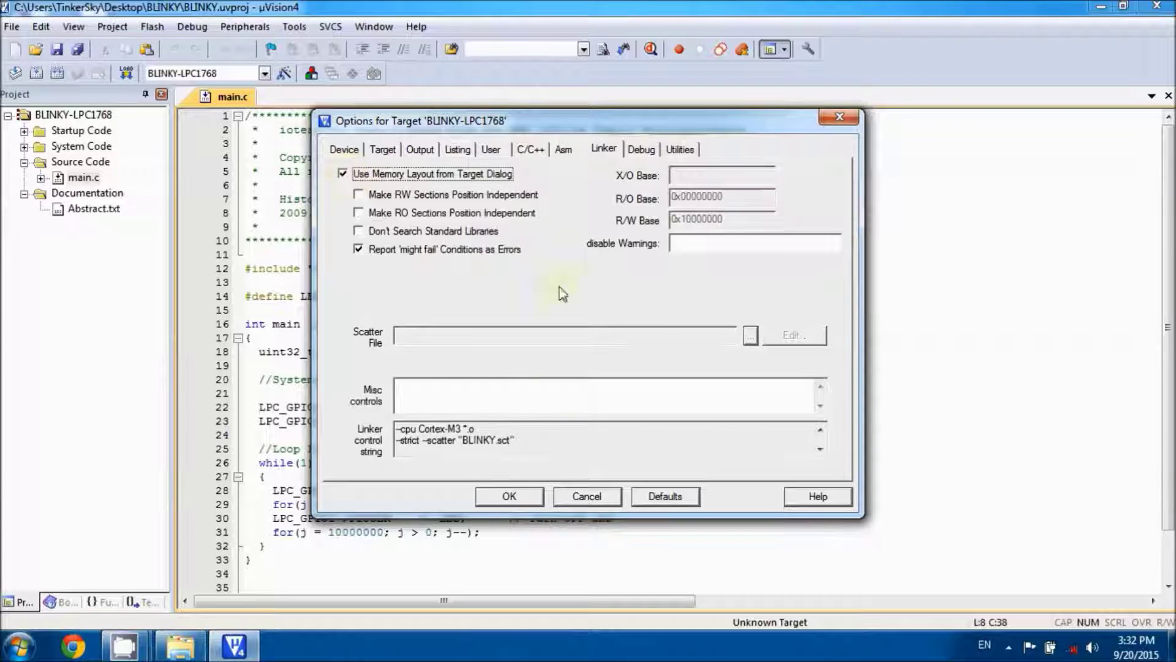
pyautogui.click(509, 496)
pyautogui.click(380, 340)
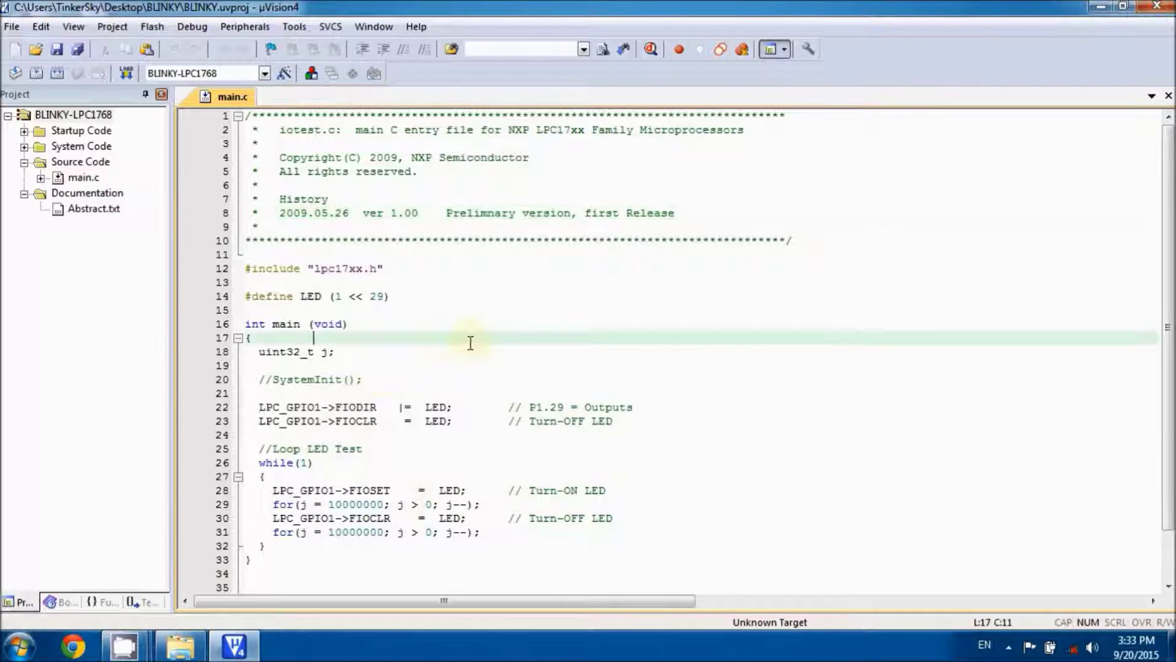
pyautogui.click(57, 72)
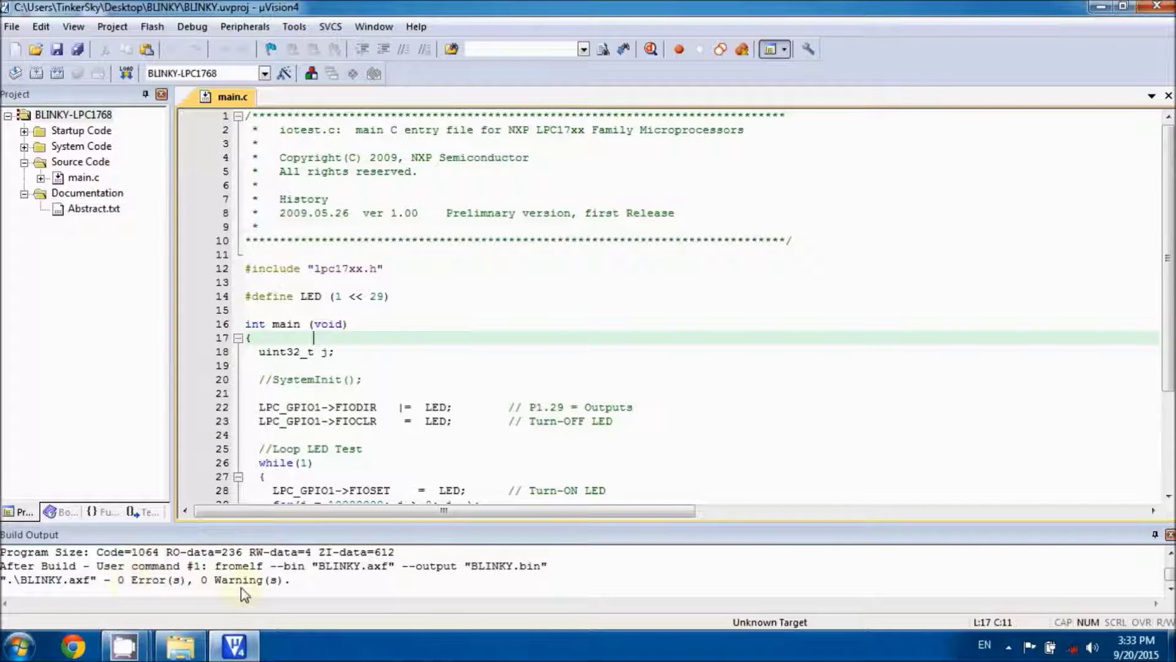
# Step: Bring up the BLINKY folder from the taskbar and select the generated BLINKY.bin
pyautogui.click(181, 646)
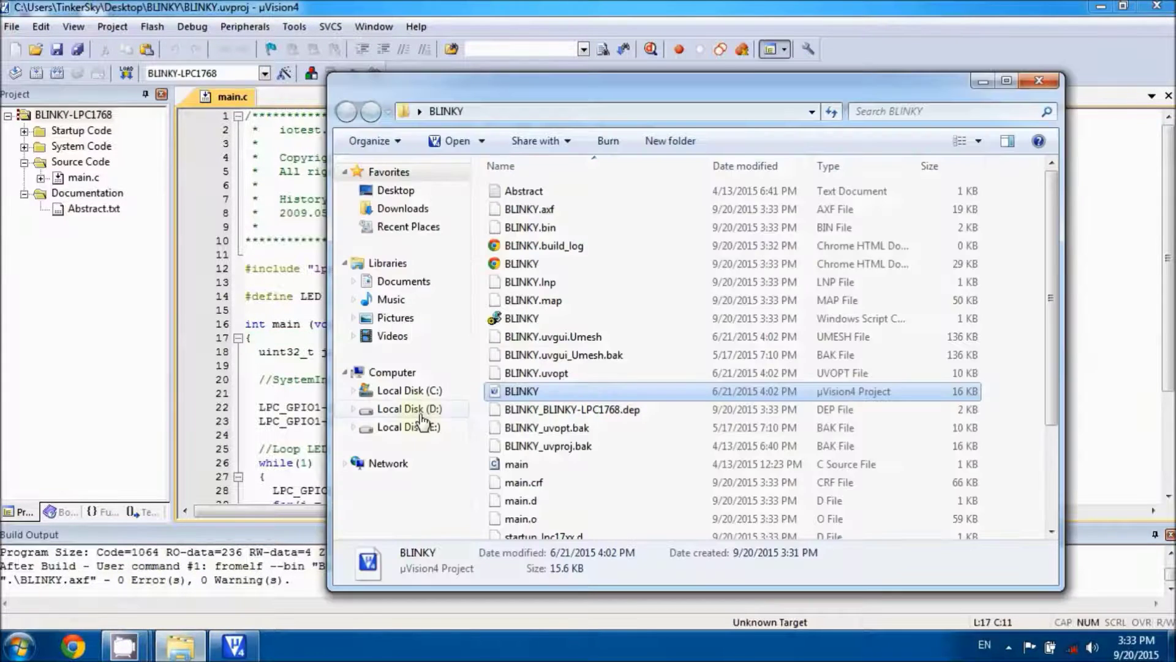
pyautogui.click(552, 228)
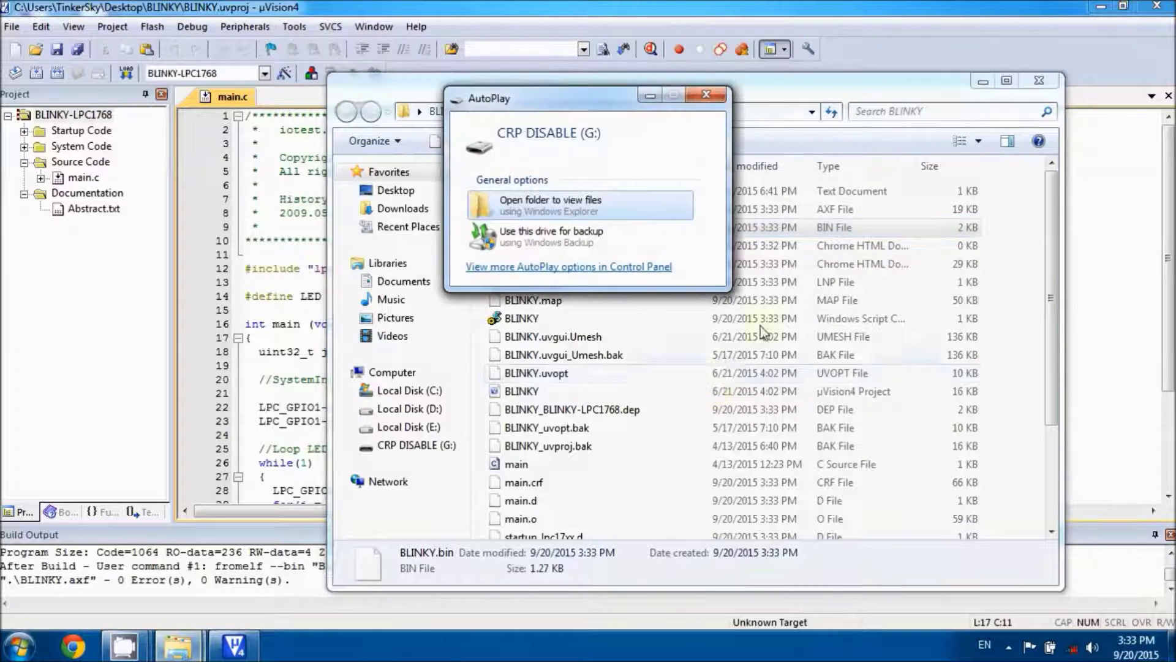
# Step: Drag the CRP DISABLE (G:) AutoPlay prompt out of the way
pyautogui.moveTo(541, 90); pyautogui.dragTo(730, 201)
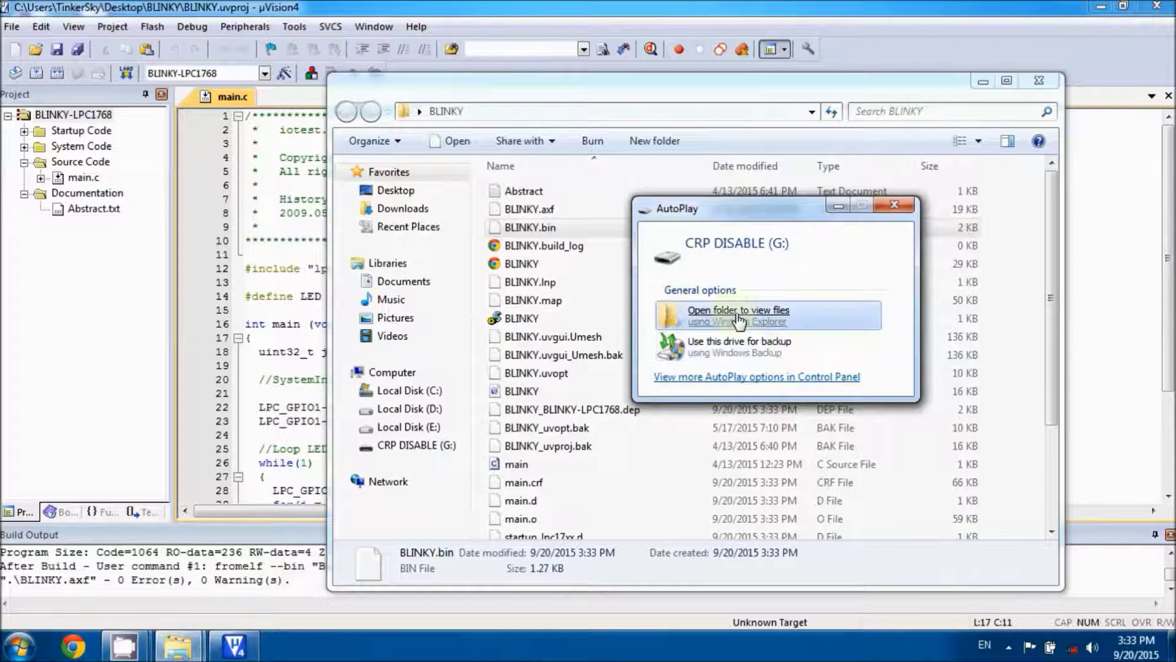
# Step: Open the CRP DISABLE drive folder and select BLINKY.bin in the project folder for copying
pyautogui.press('Return')
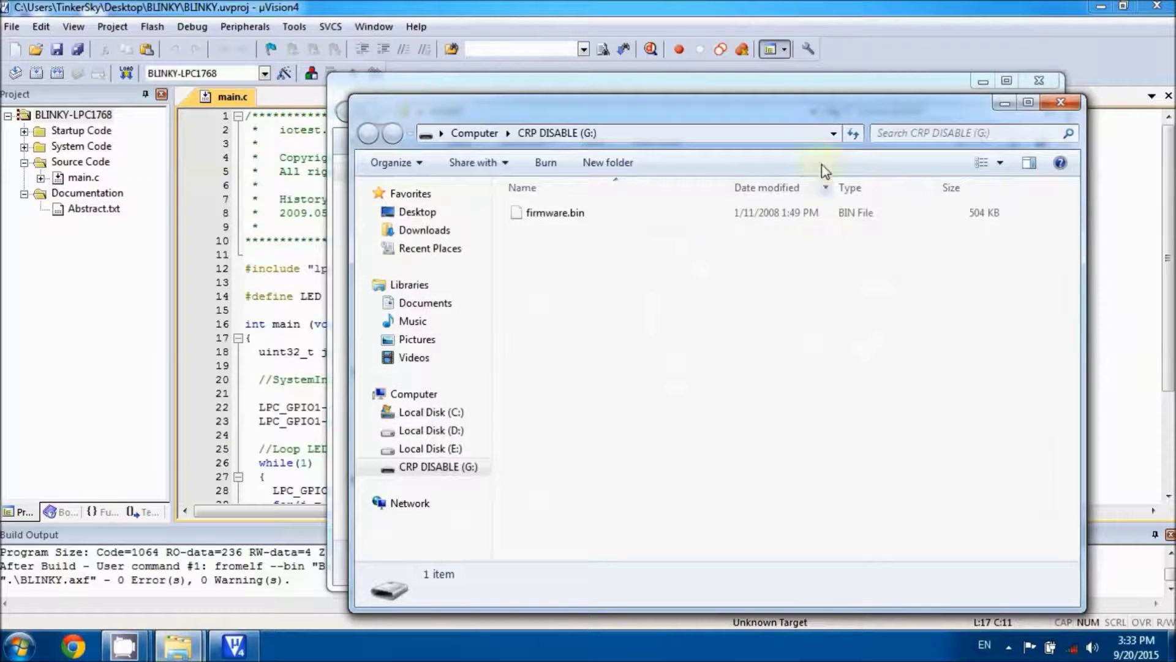
pyautogui.click(855, 85)
pyautogui.click(555, 247)
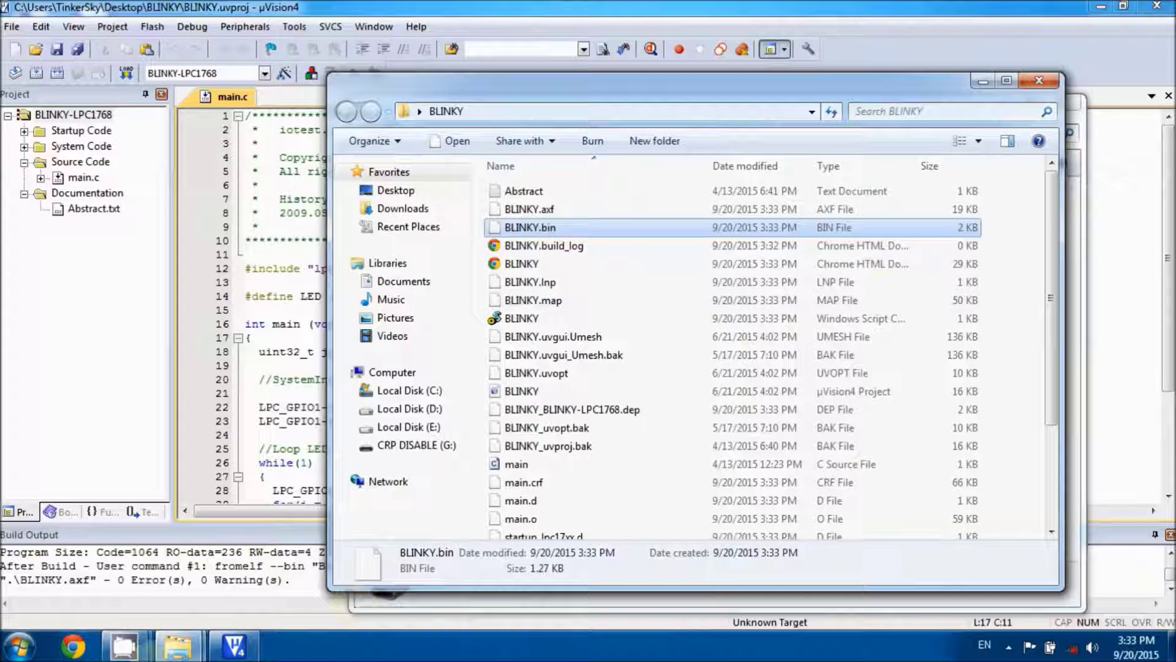
# Step: Permanently delete firmware.bin from the G: drive and paste BLINKY.bin in its place
pyautogui.moveTo(179, 646)
pyautogui.click(294, 551)
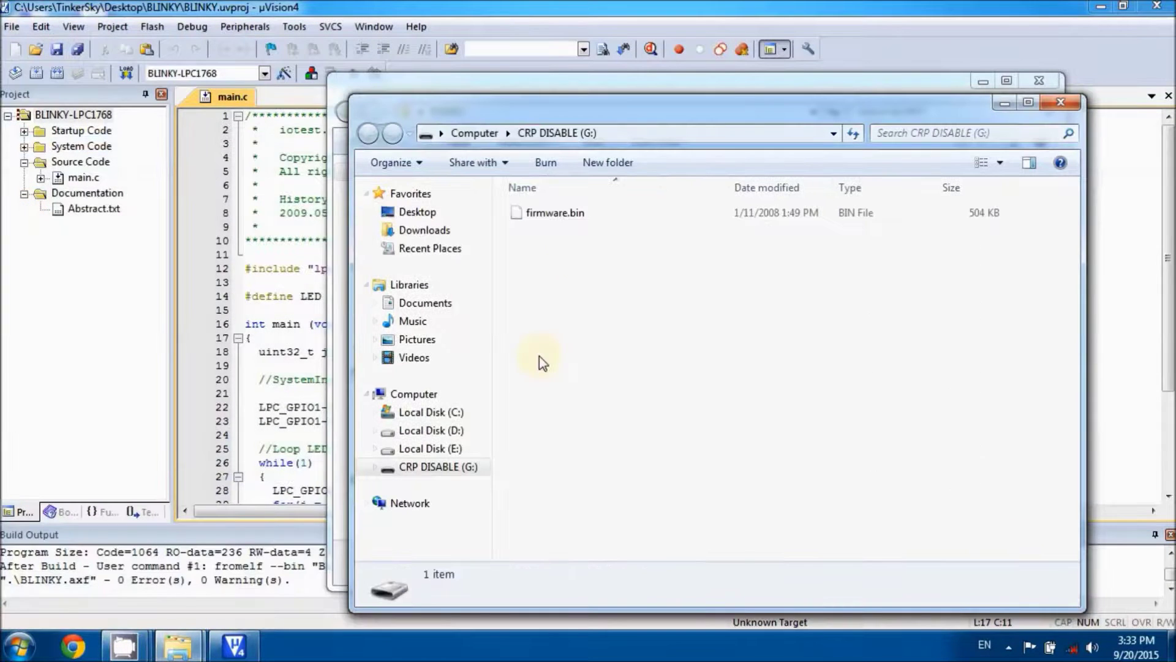
pyautogui.click(556, 213)
pyautogui.press('Delete')
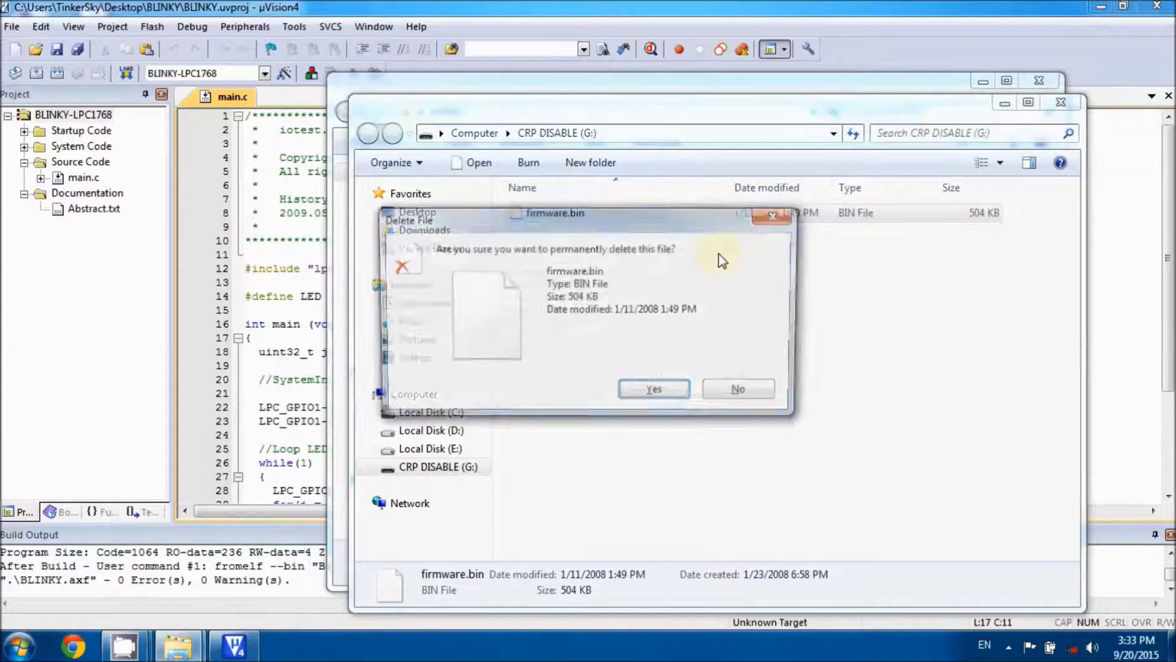
pyautogui.press('Return')
pyautogui.hotkey('ctrl', 'v')
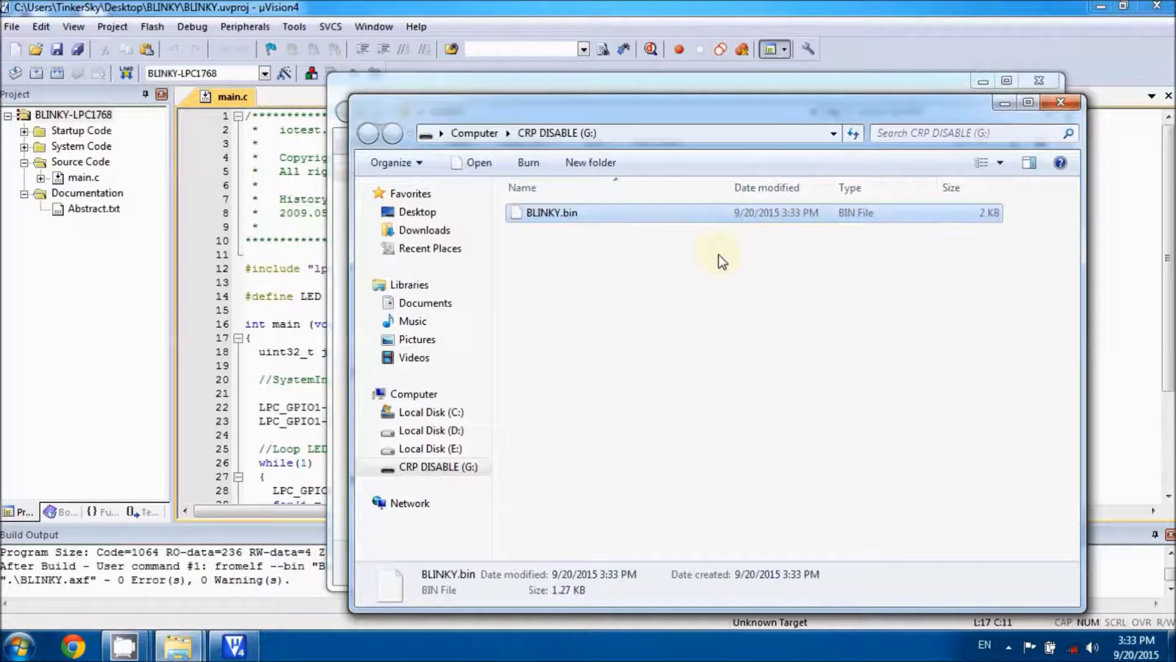
pyautogui.click(708, 295)
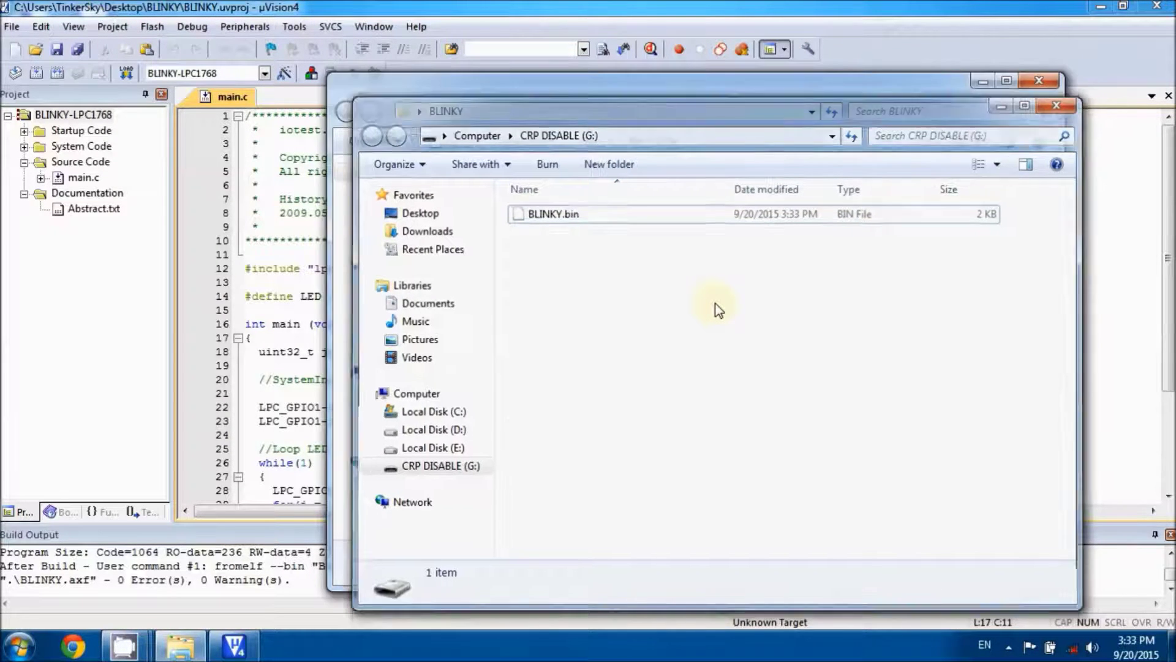
# Step: Close the drive and BLINKY folder windows, returning to main.c in Keil
pyautogui.hotkey('alt', 'F4')
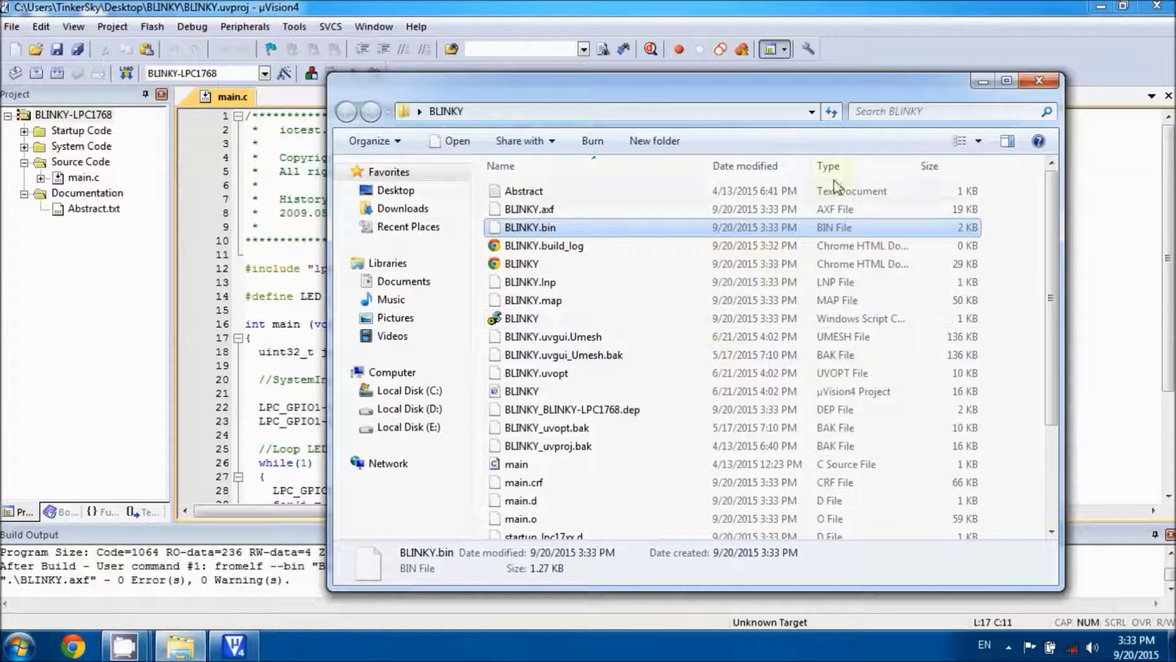
pyautogui.click(1040, 81)
pyautogui.click(579, 271)
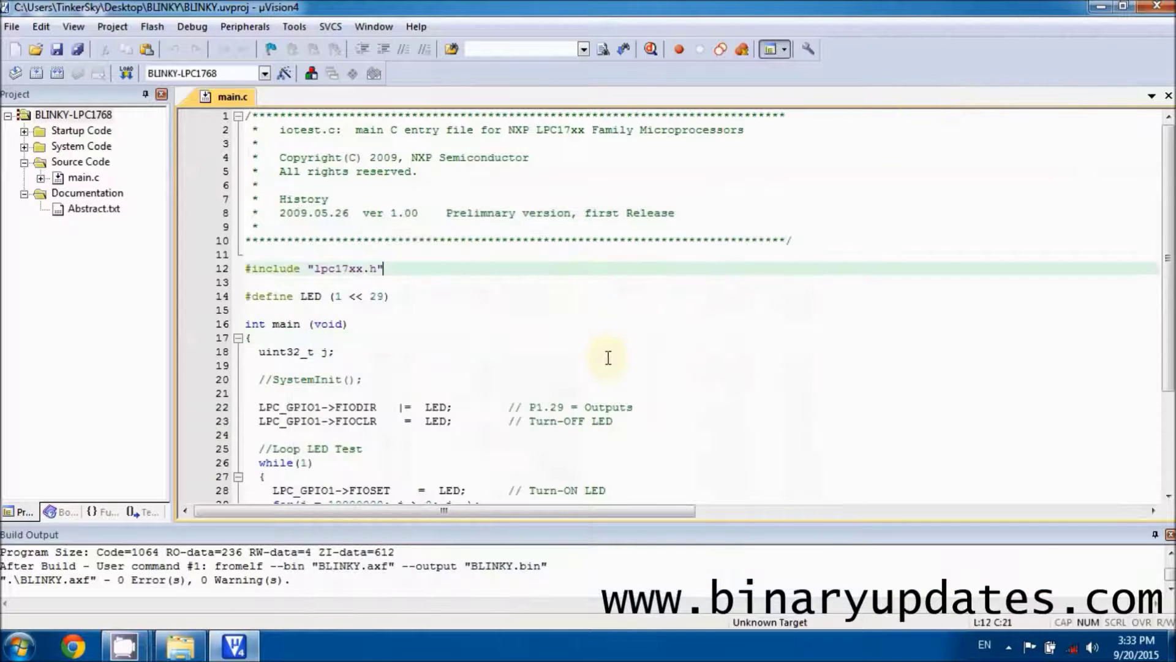